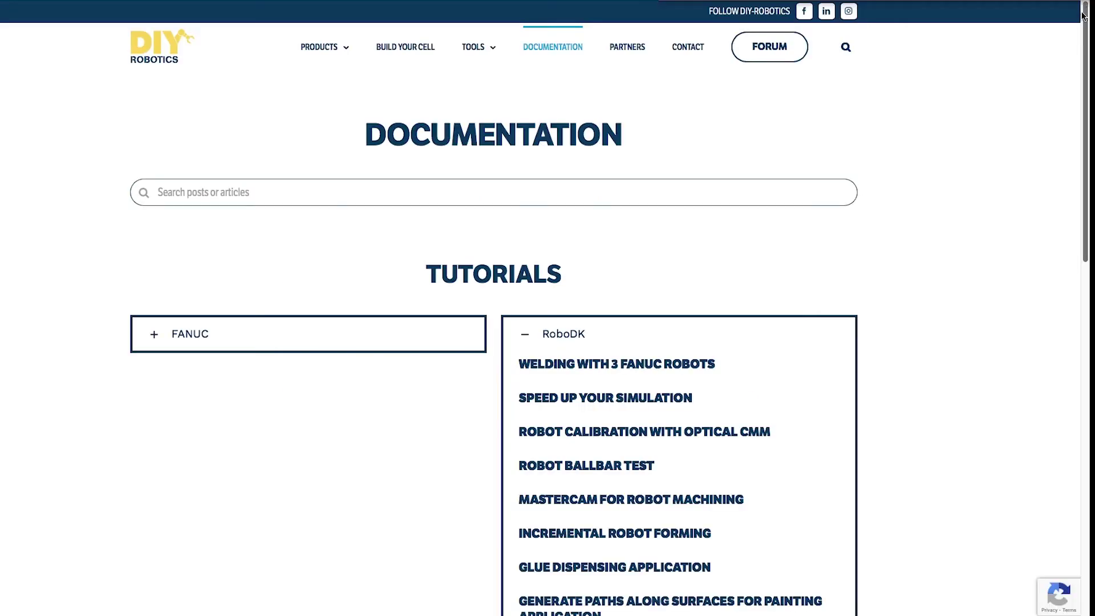
left_click_drag(1084, 18, 1081, 147)
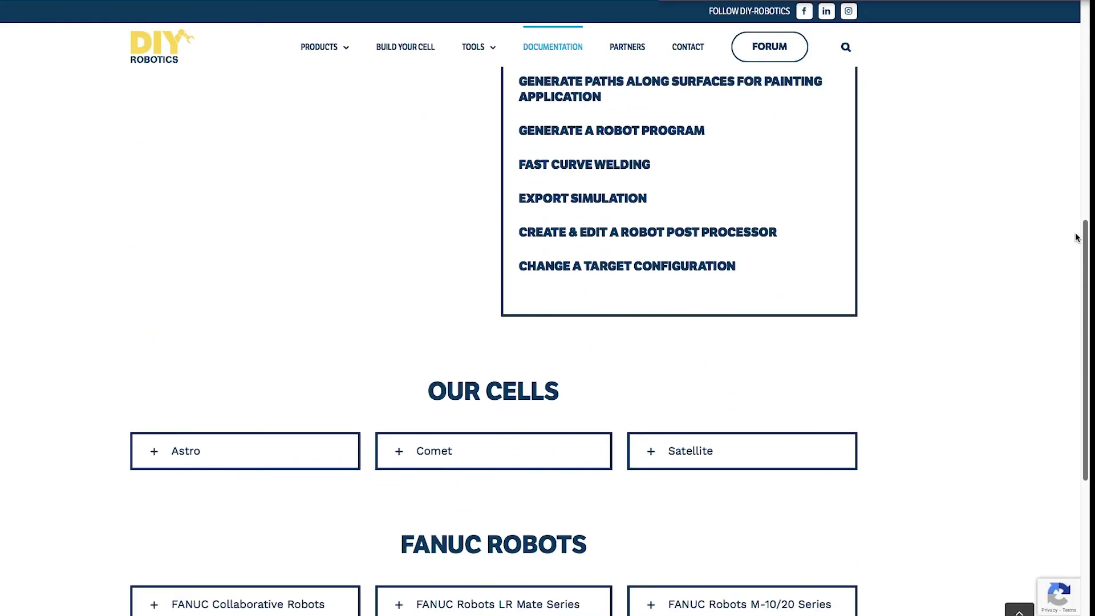